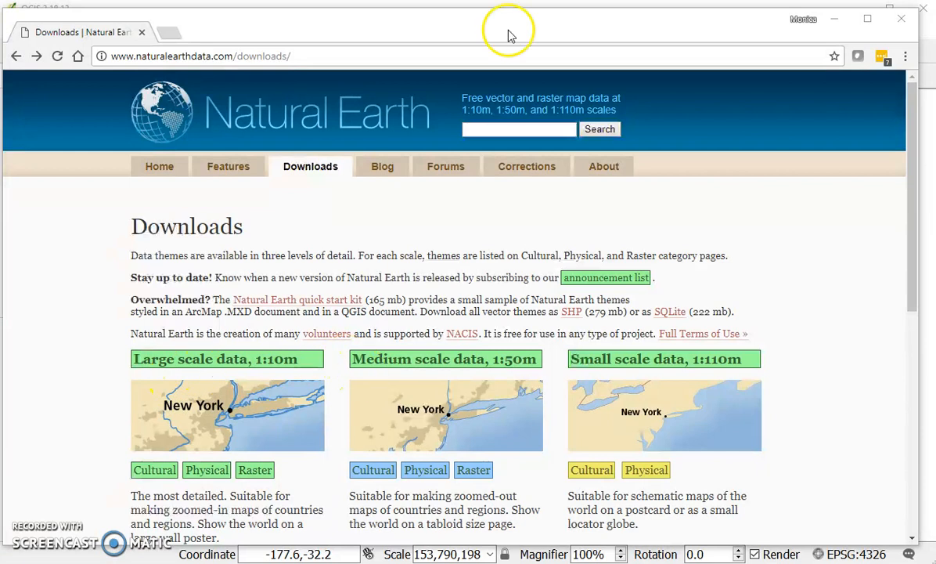
- Open the Cultural file listing for the large scale 1:10m data from the Natural Earth downloads page
drag(507, 33, 523, 22)
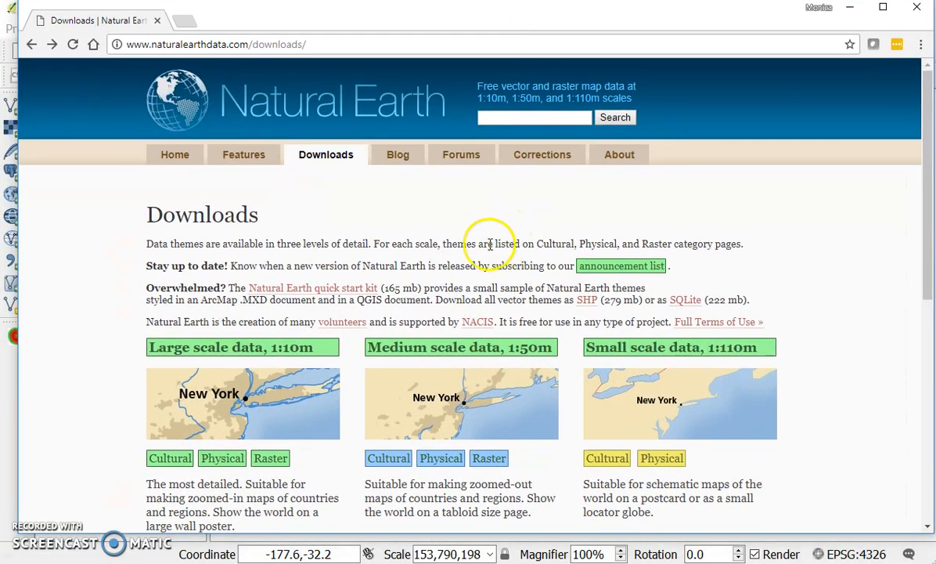
scroll(485, 231, down, 1)
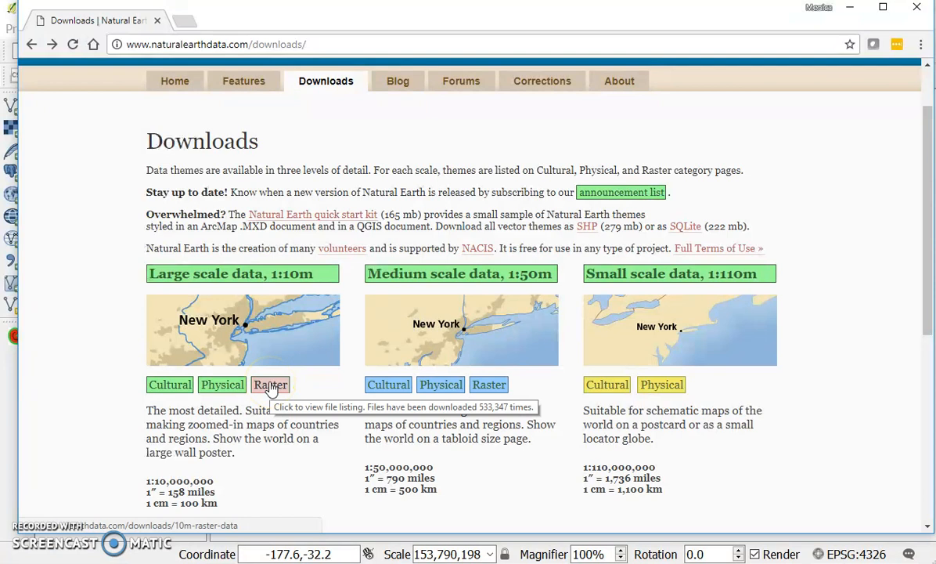
click(153, 391)
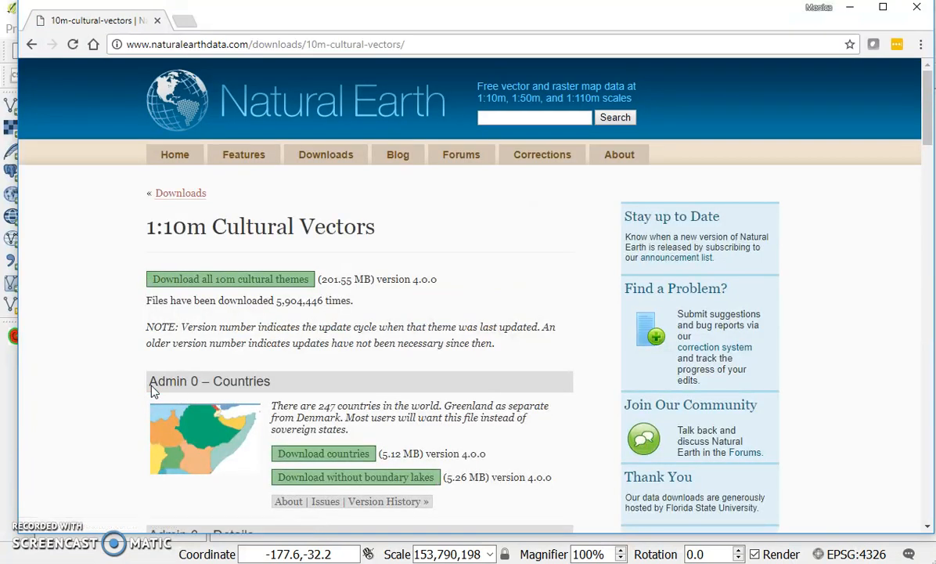
- Look through the 1:10m cultural vector themes, from the Admin 0 countries and boundaries to populated places, roads, railroads and airports
scroll(154, 391, down, 1)
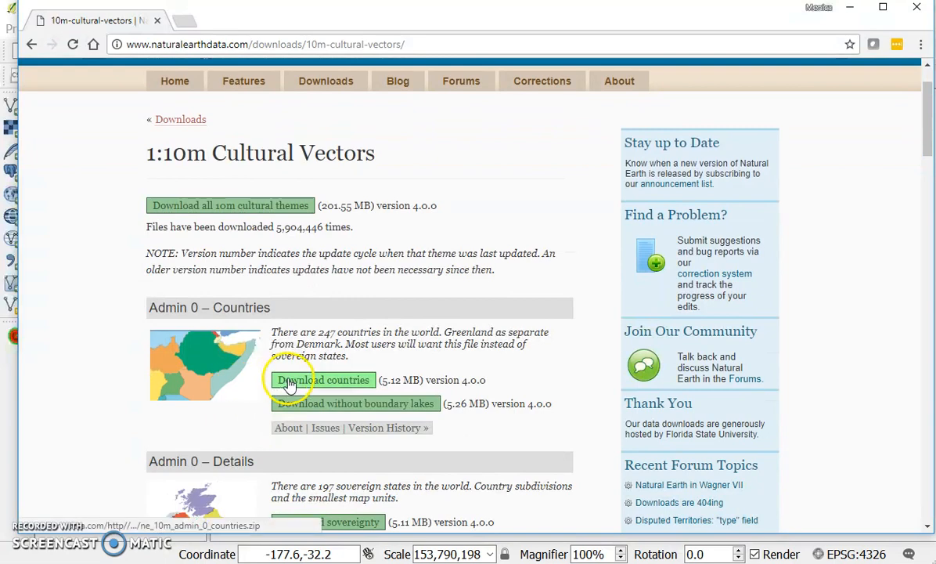
scroll(294, 411, down, 4)
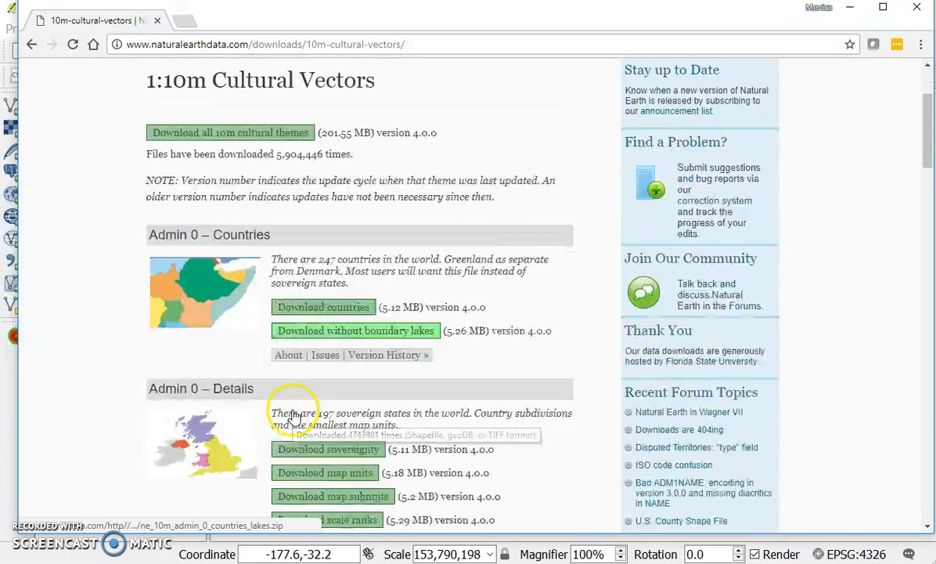
scroll(288, 303, down, 3)
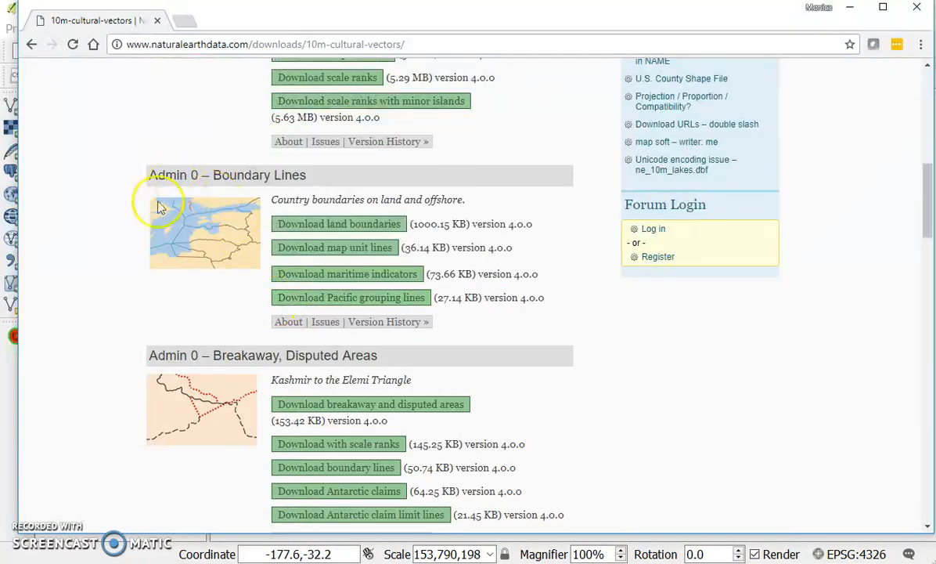
scroll(188, 347, down, 2)
scroll(188, 346, down, 3)
scroll(186, 341, up, 3)
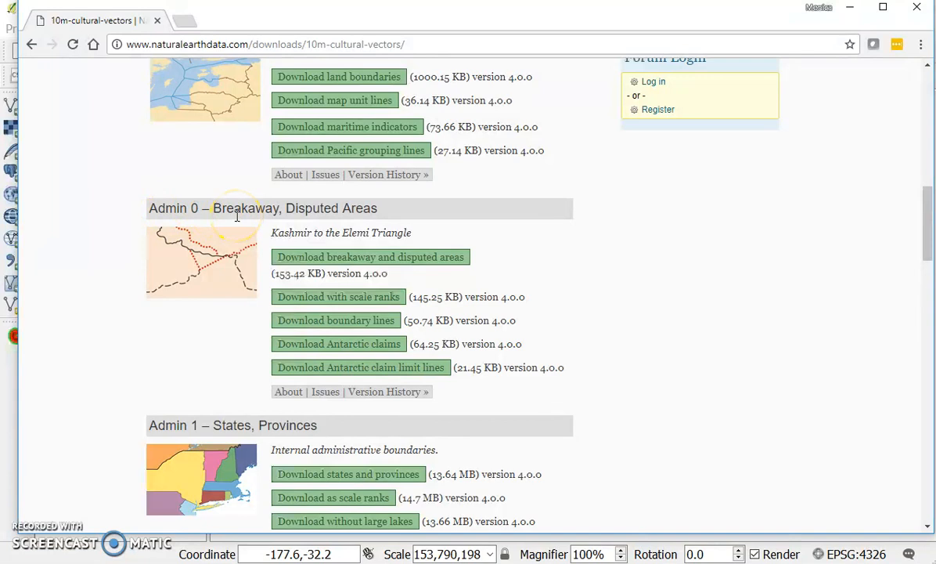
scroll(249, 324, down, 2)
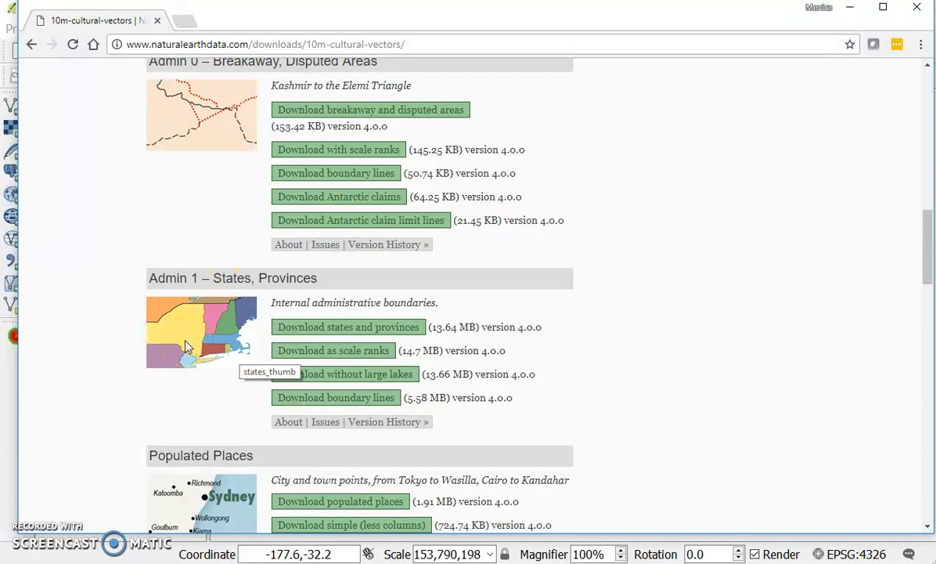
scroll(418, 248, down, 4)
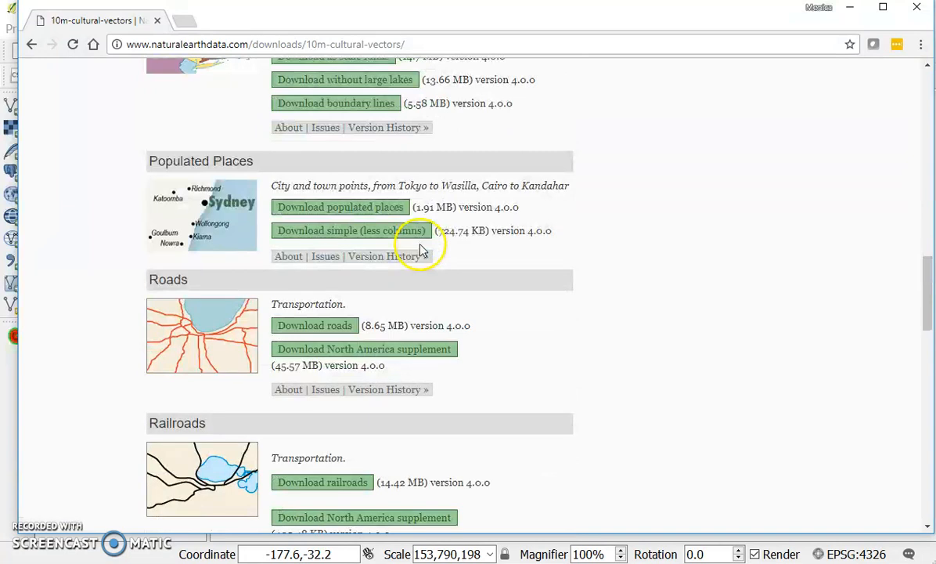
scroll(352, 247, down, 3)
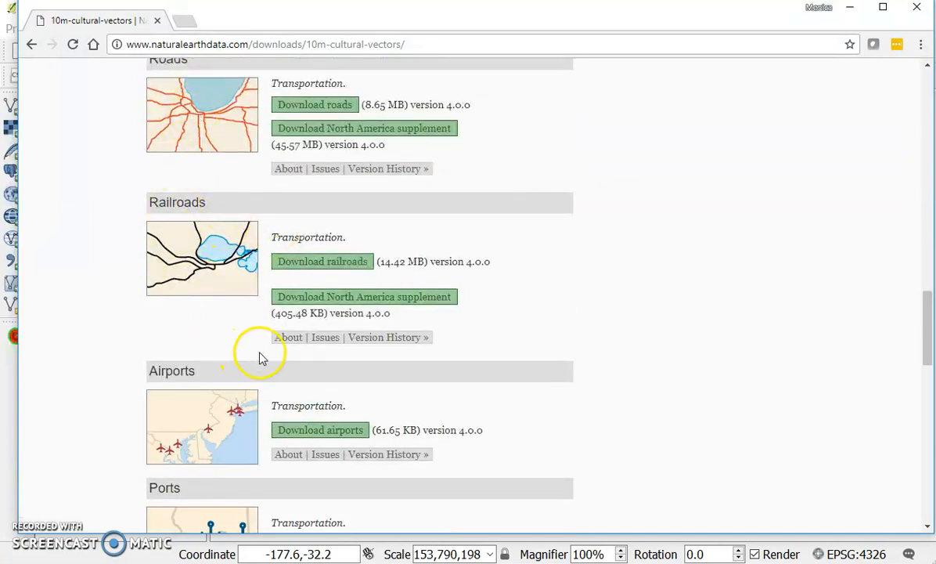
scroll(435, 290, up, 2)
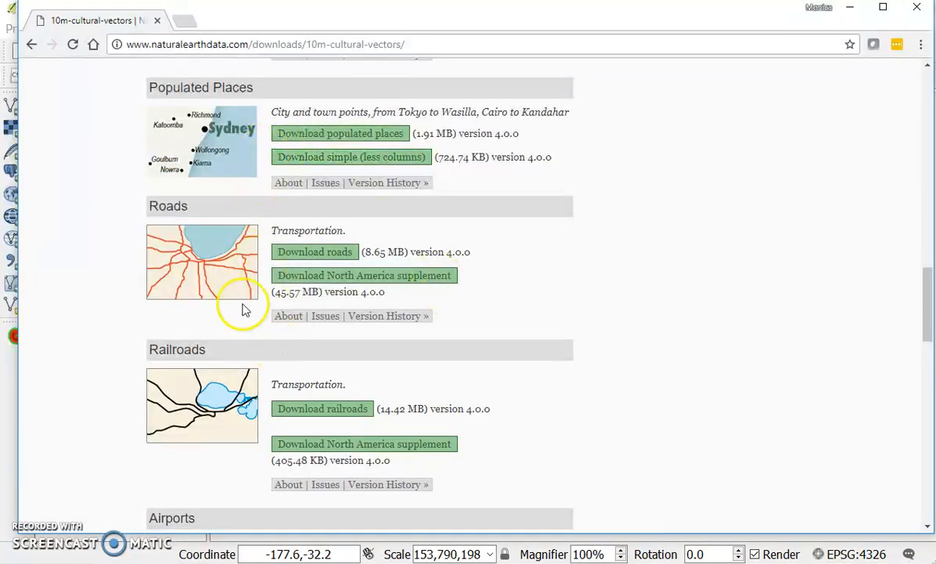
scroll(217, 305, down, 4)
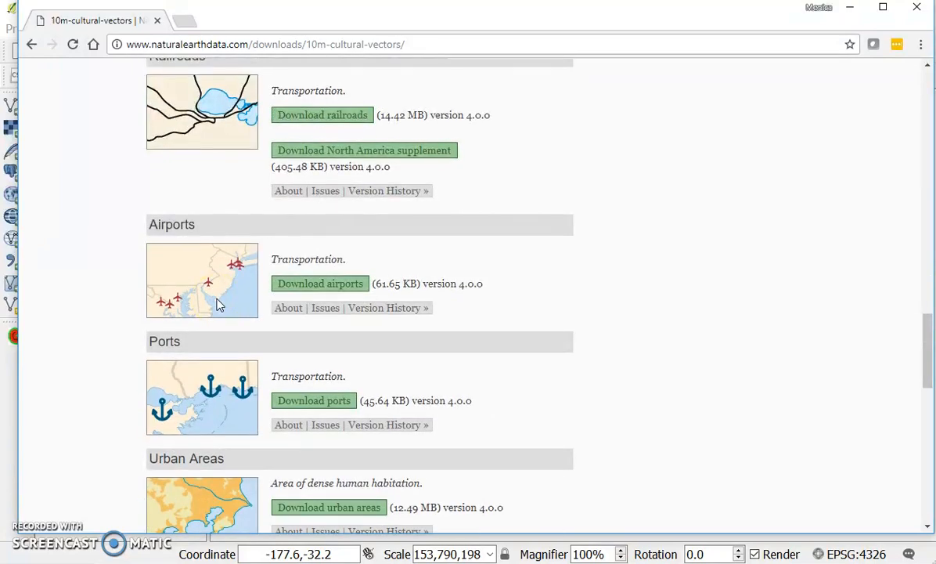
scroll(219, 305, up, 15)
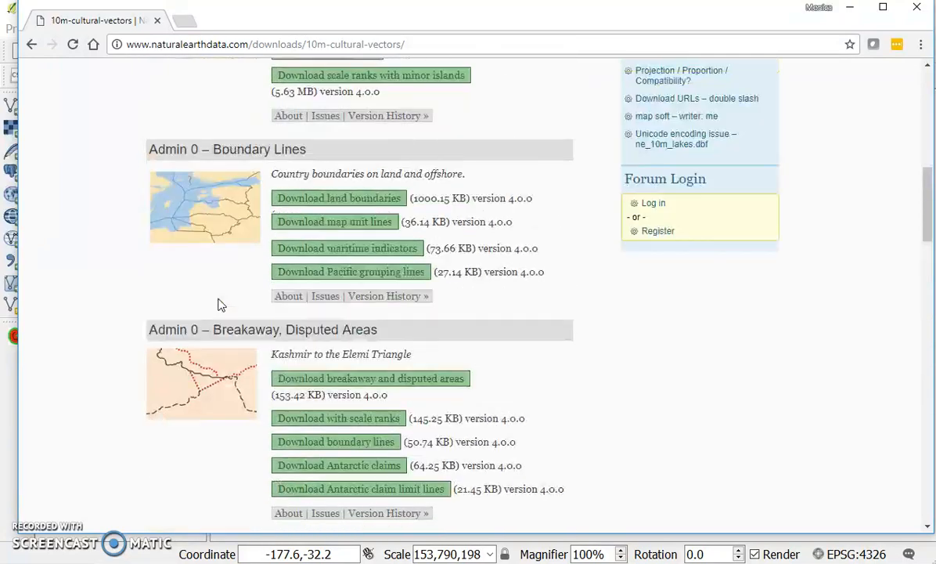
scroll(218, 305, up, 8)
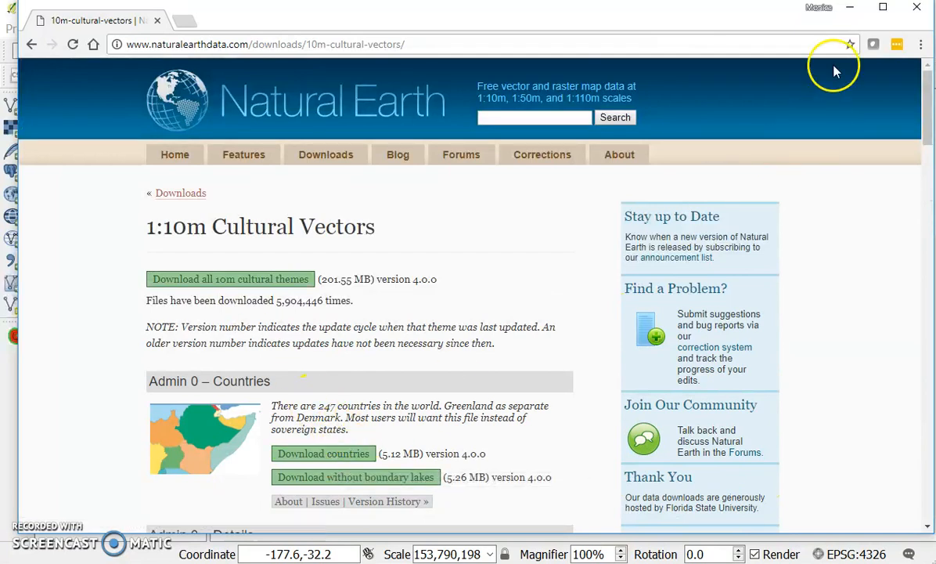
- Switch to QGIS and check whether the Manage Layers Toolbar is enabled
click(853, 9)
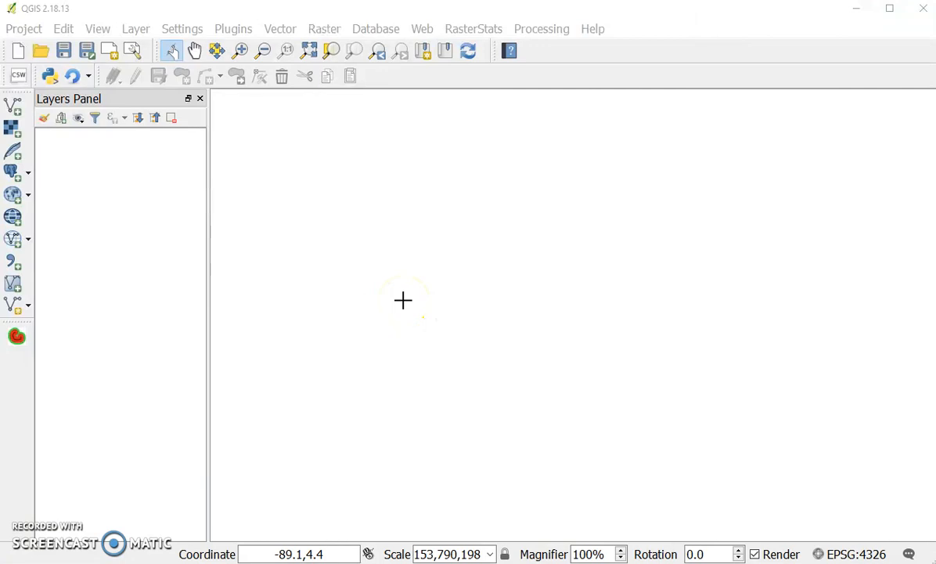
right_click(22, 382)
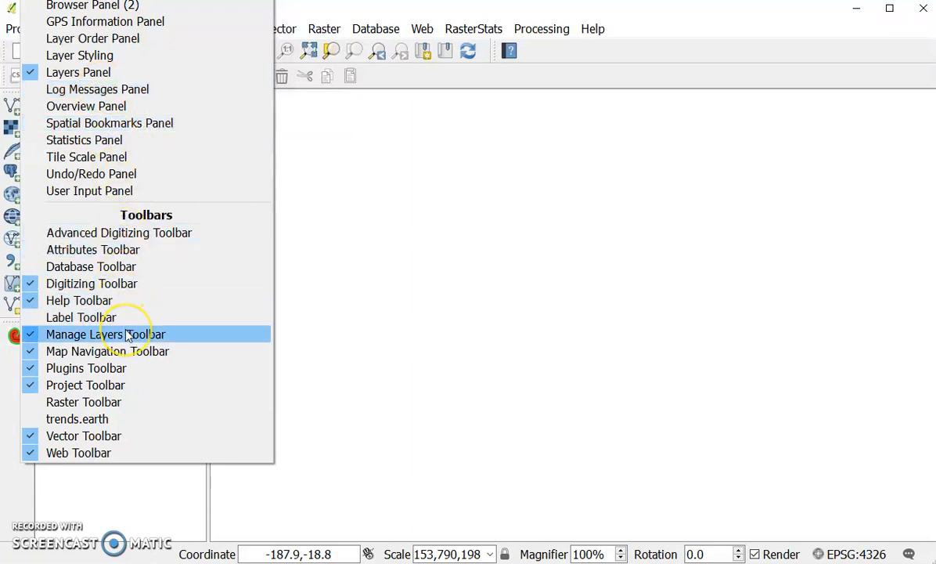
click(11, 421)
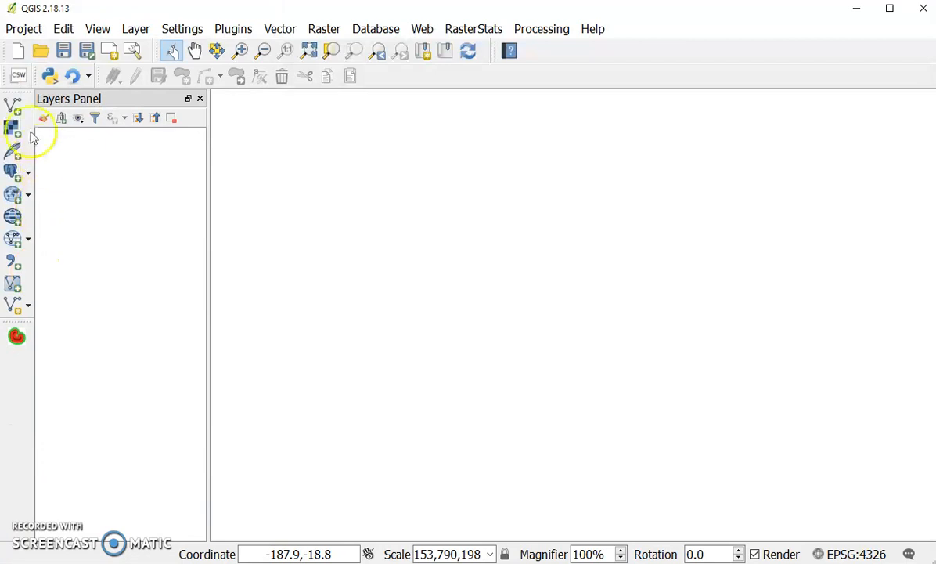
- Add ne_10m_admin_0_countries.shp from the Natural_Earth folder to the map as a vector layer
click(16, 110)
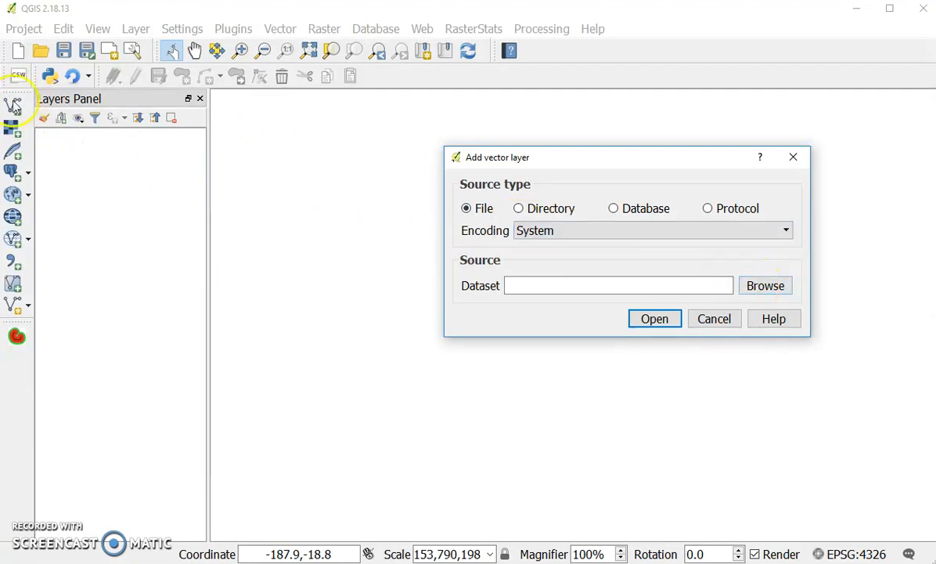
click(765, 286)
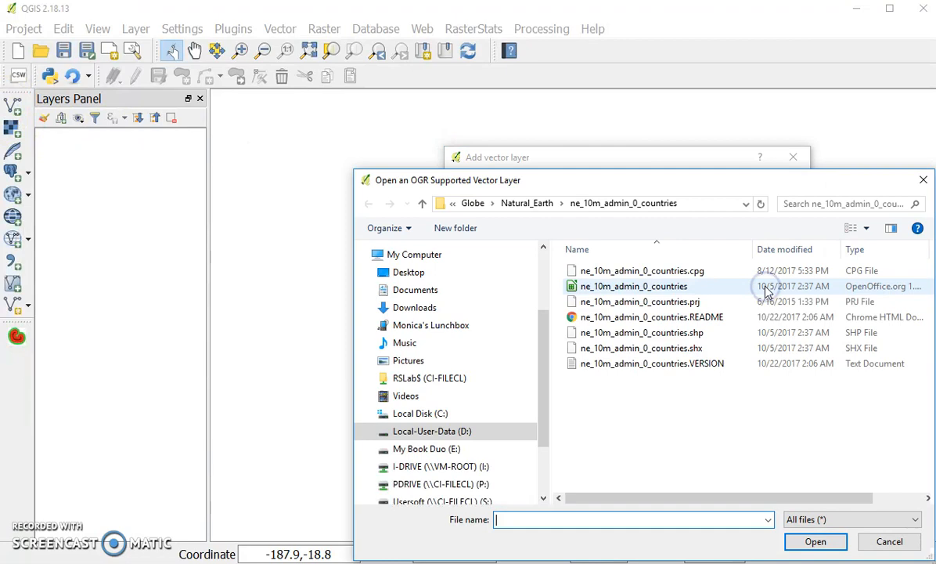
drag(636, 182, 502, 97)
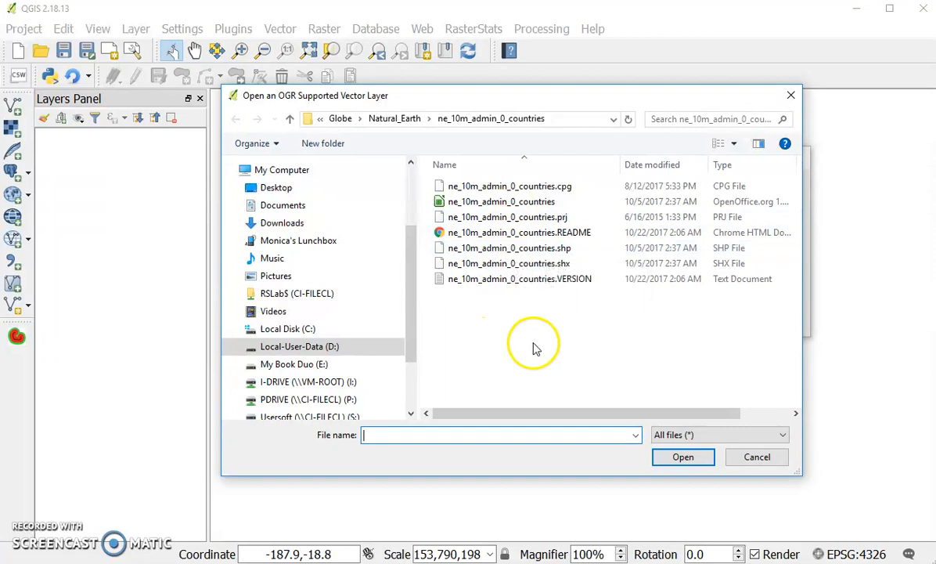
click(564, 252)
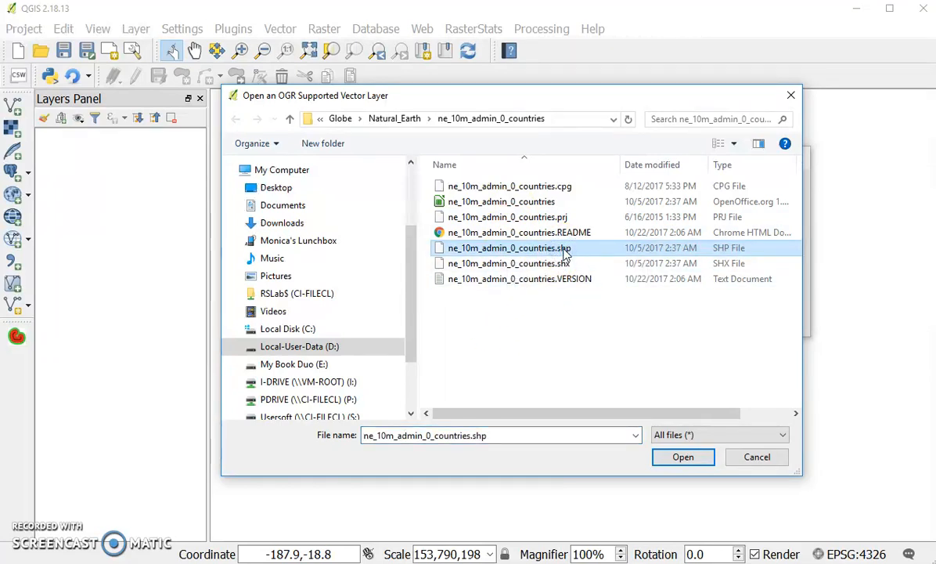
click(683, 456)
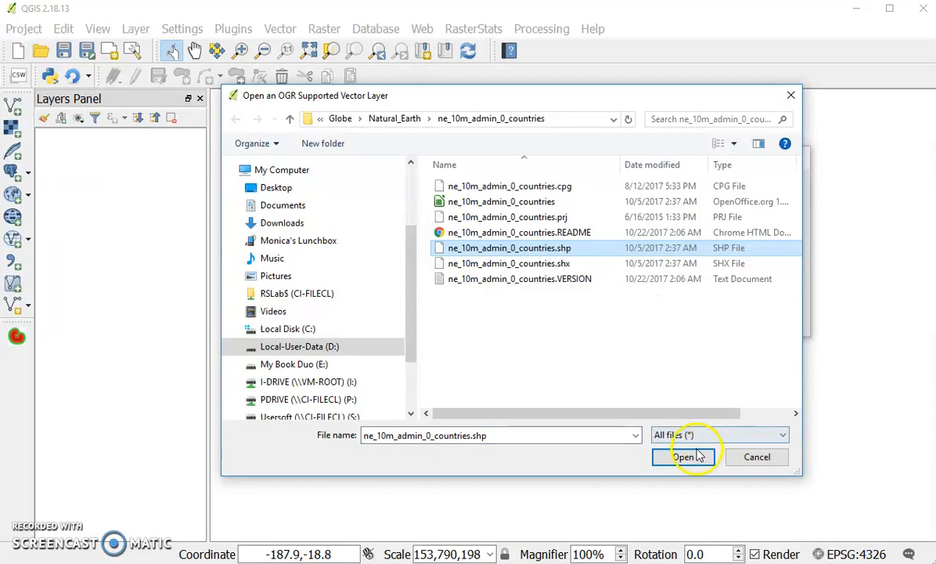
click(654, 318)
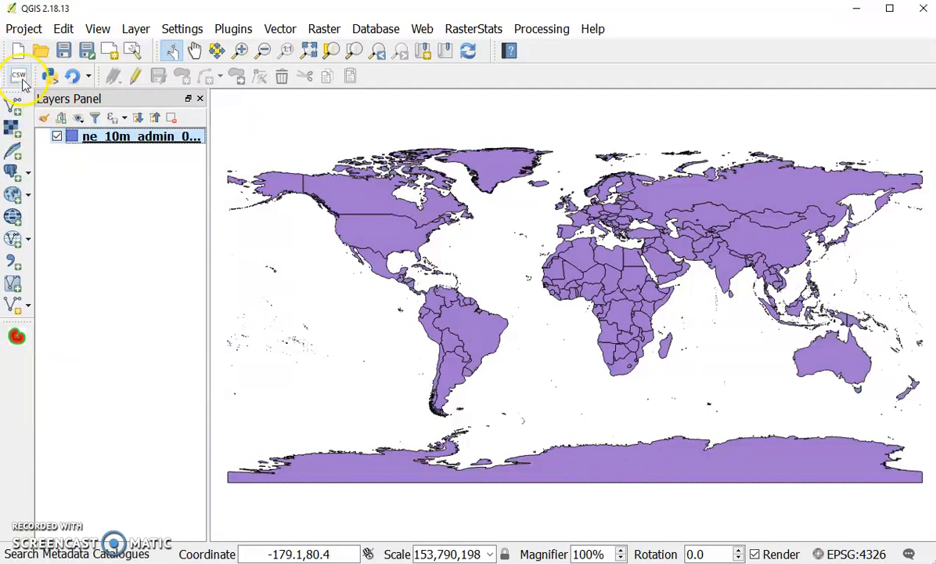
- View the attribute table of the ne_10m_admin_0_countries layer
right_click(99, 142)
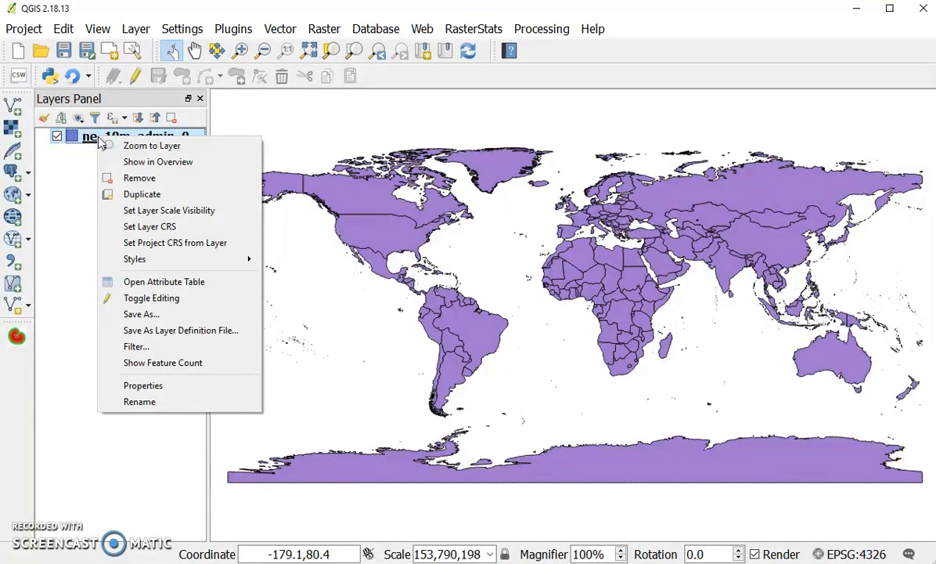
click(153, 280)
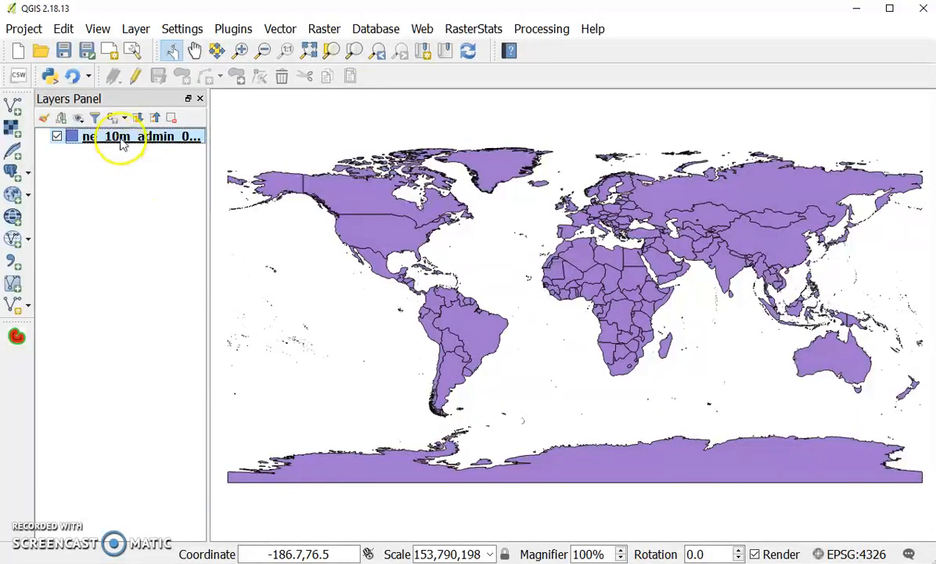
- Open the countries layer's properties, review its general settings, and select the Simple fill symbol layer in its style
right_click(119, 137)
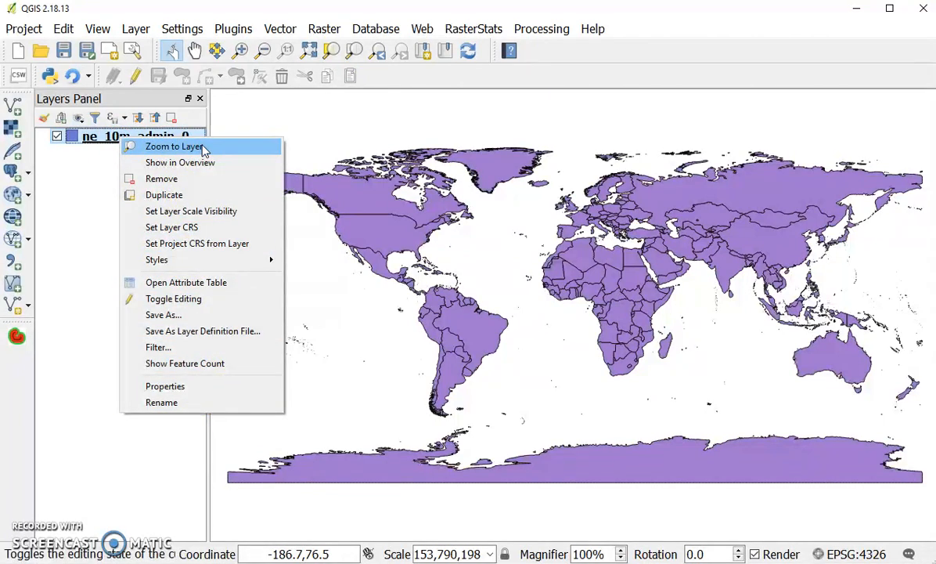
click(190, 385)
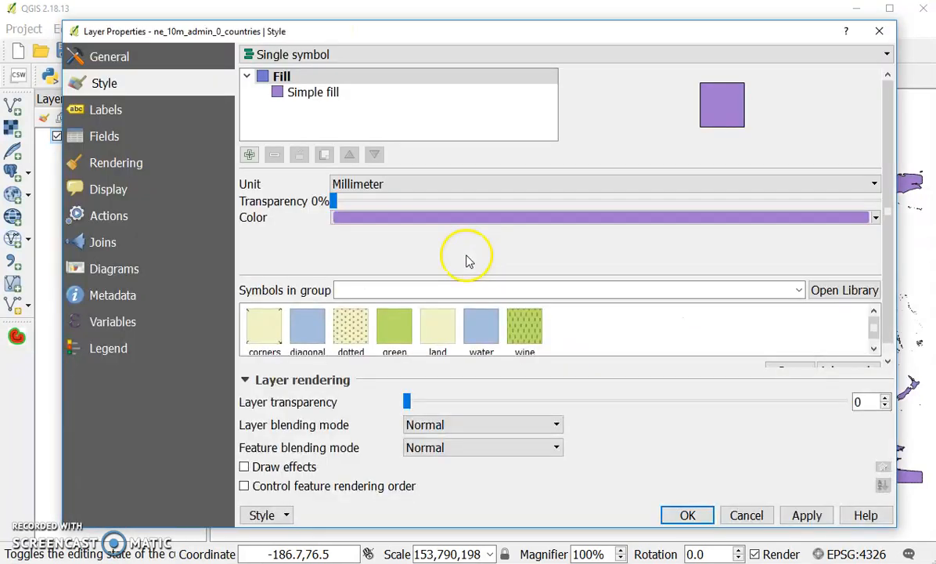
click(109, 62)
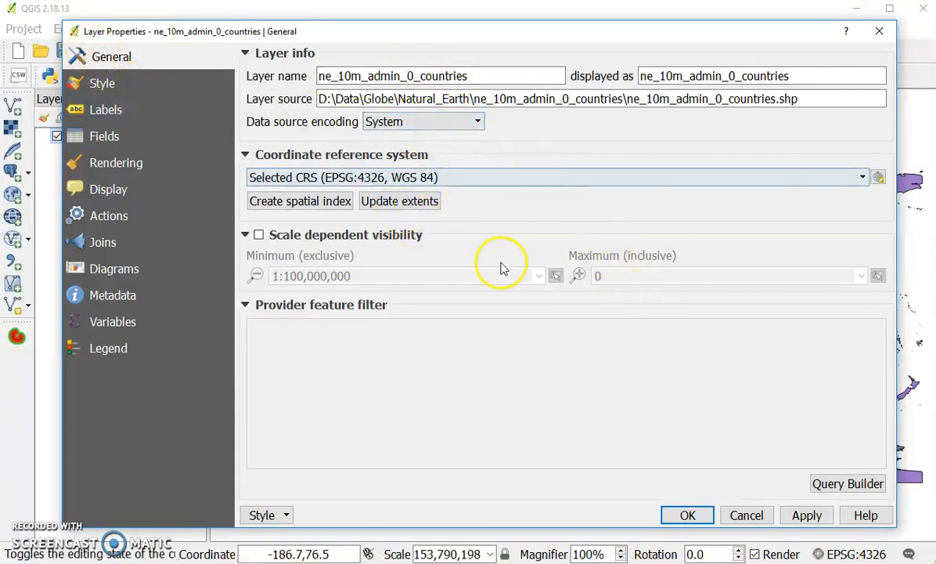
click(109, 84)
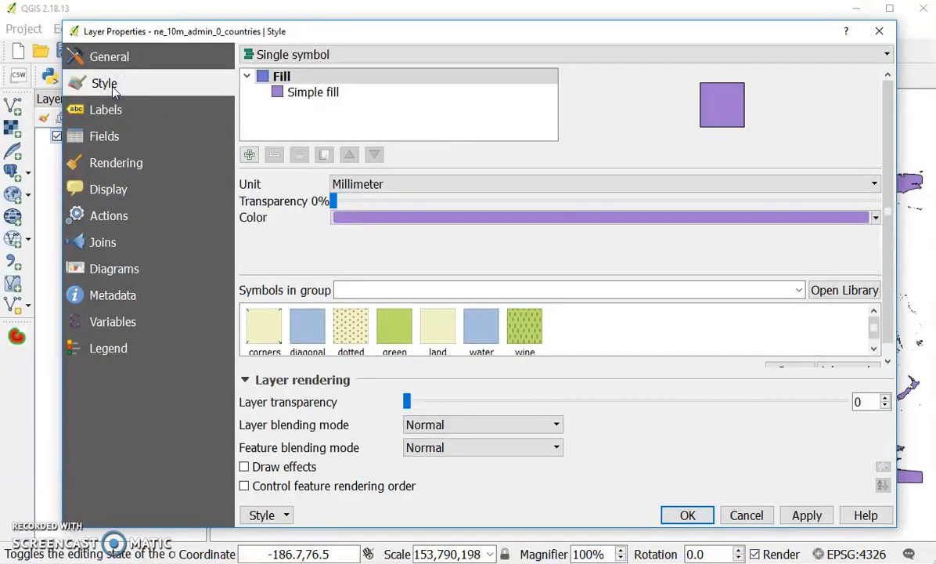
click(110, 113)
click(317, 94)
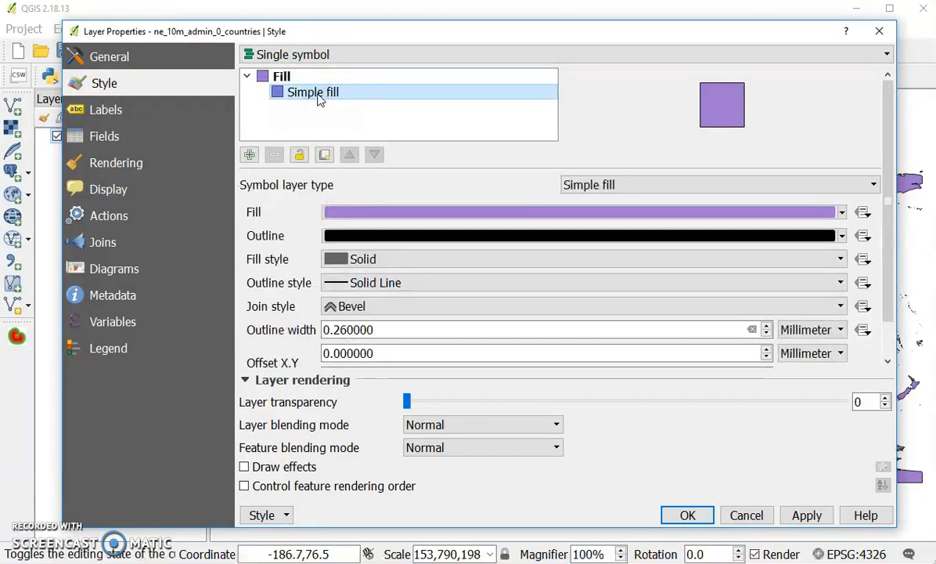
click(577, 213)
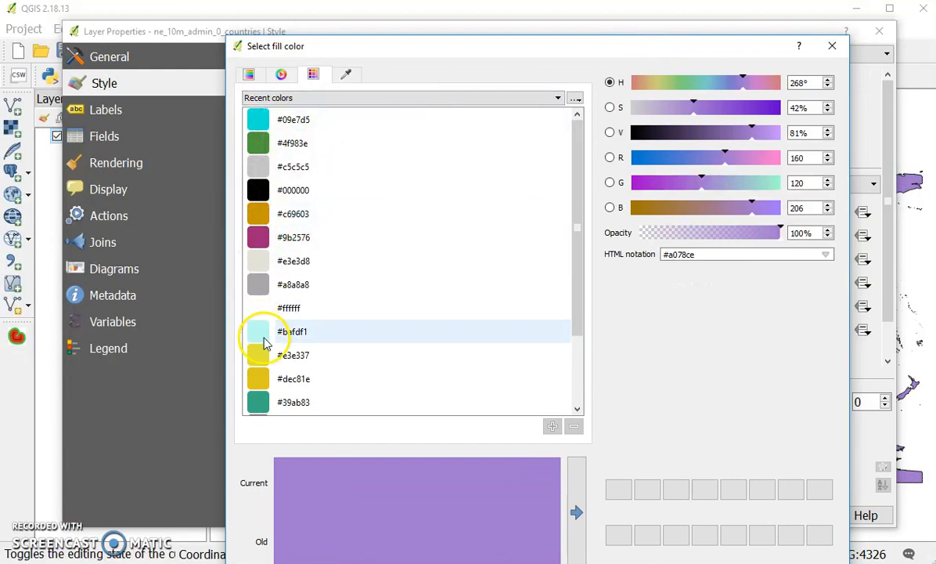
drag(666, 52, 659, 22)
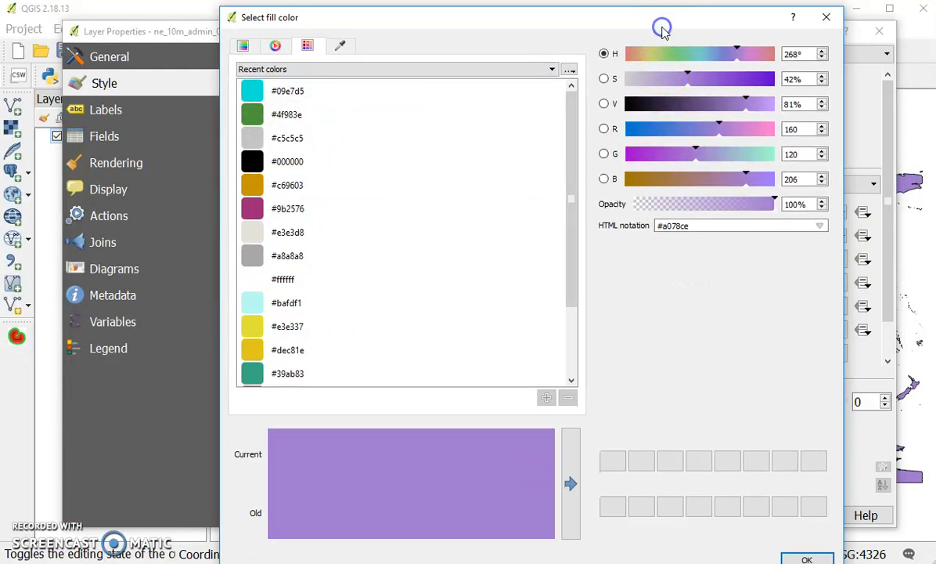
click(826, 17)
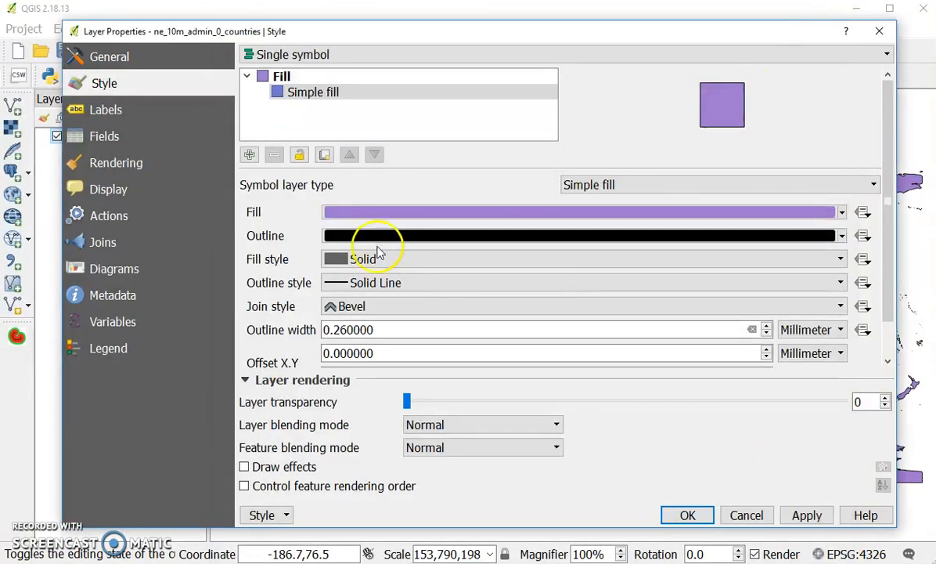
- Try the No Brush, Horizontal and FDiagonal fill styles on the countries layer's simple fill
click(345, 267)
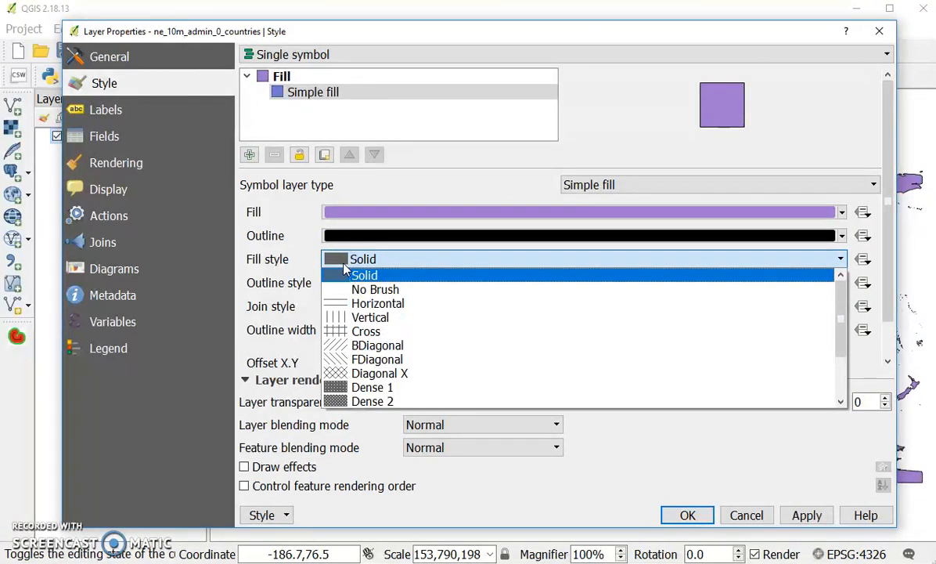
click(372, 289)
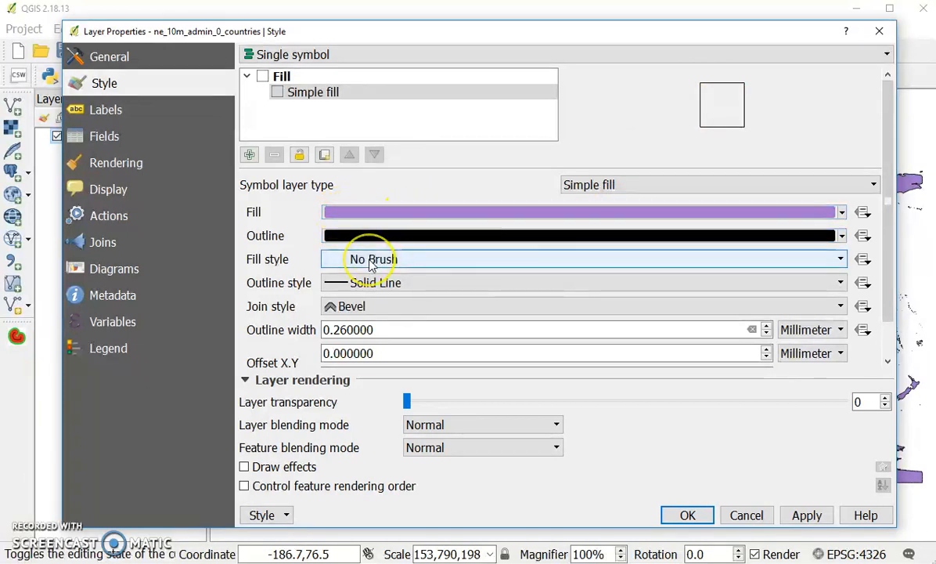
click(372, 262)
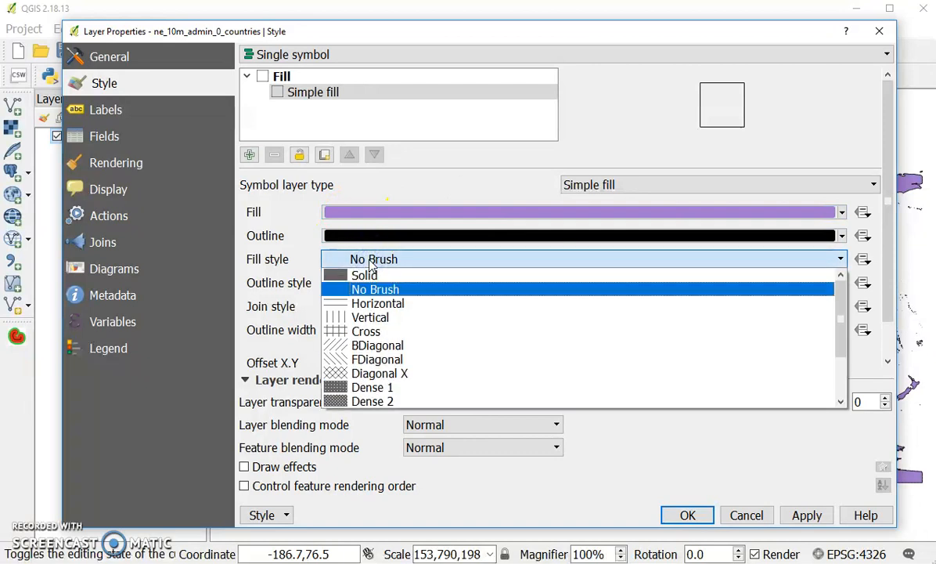
click(397, 305)
click(362, 259)
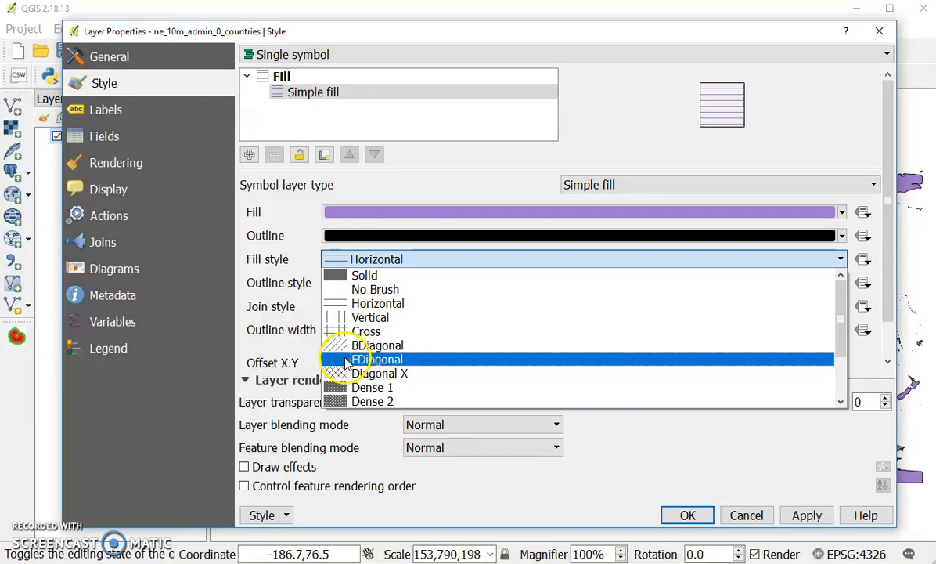
click(348, 359)
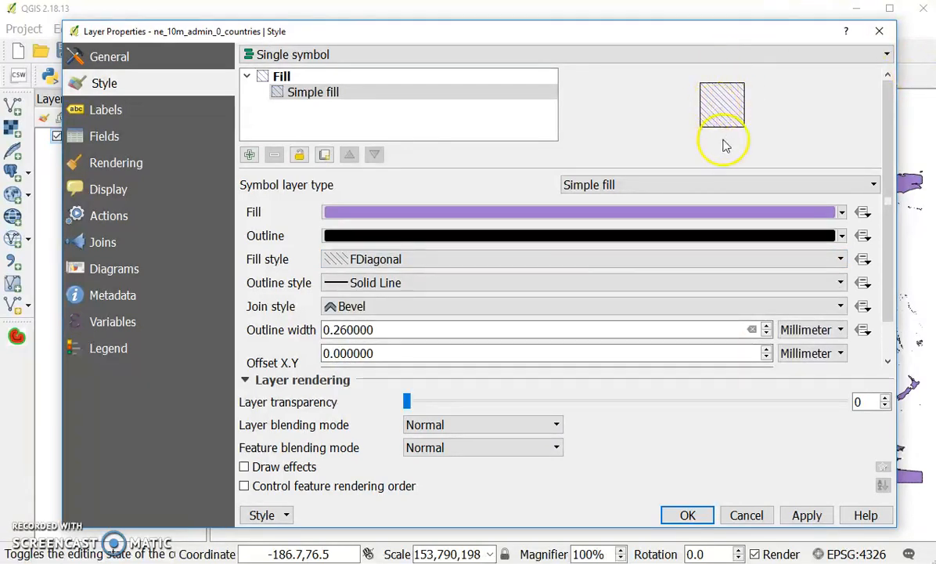
- Set the simple fill's fill style to No Brush and apply it to the countries layer, closing its properties
click(371, 265)
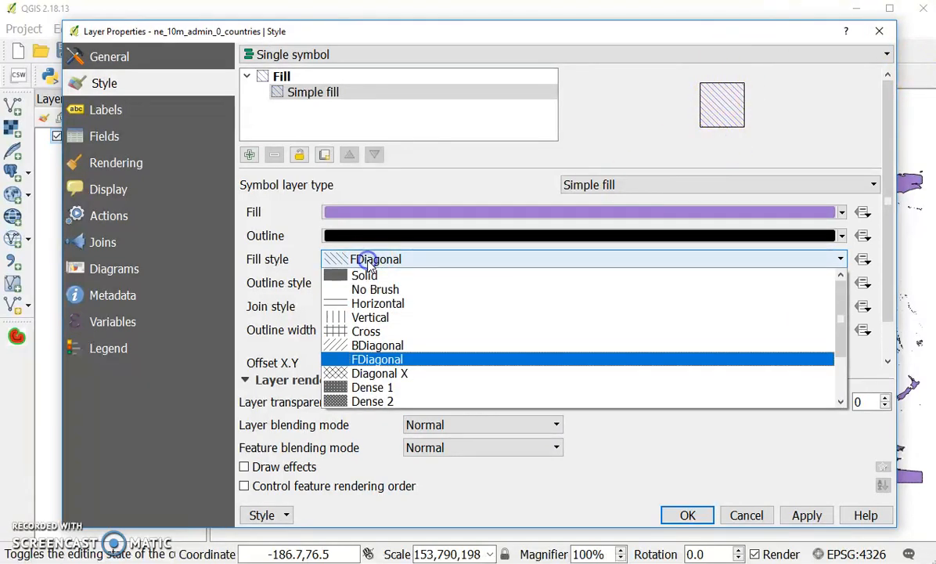
click(348, 287)
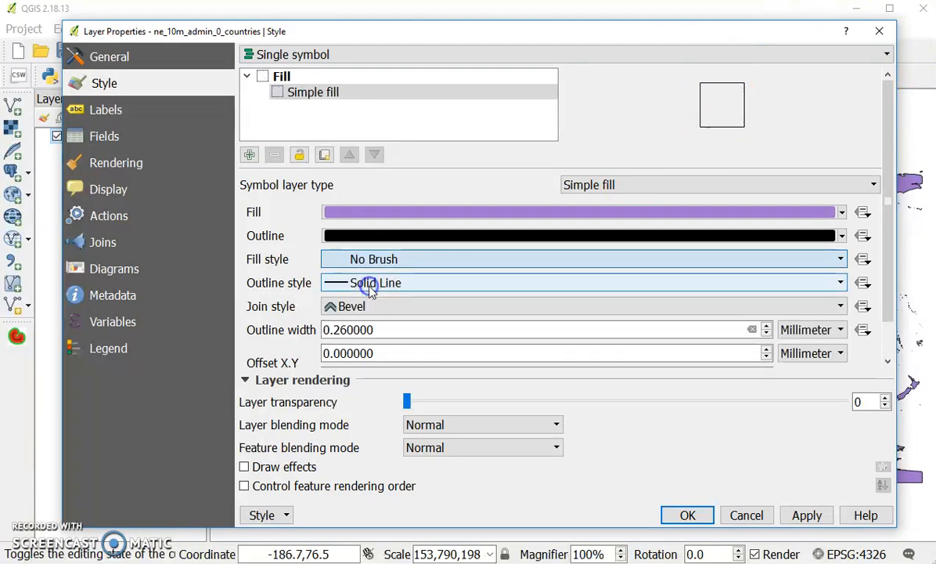
click(685, 514)
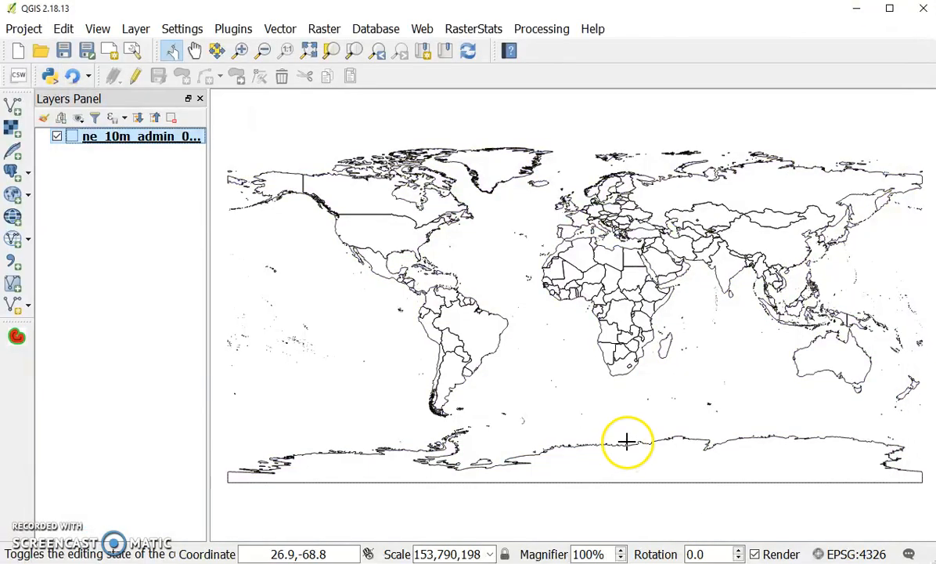